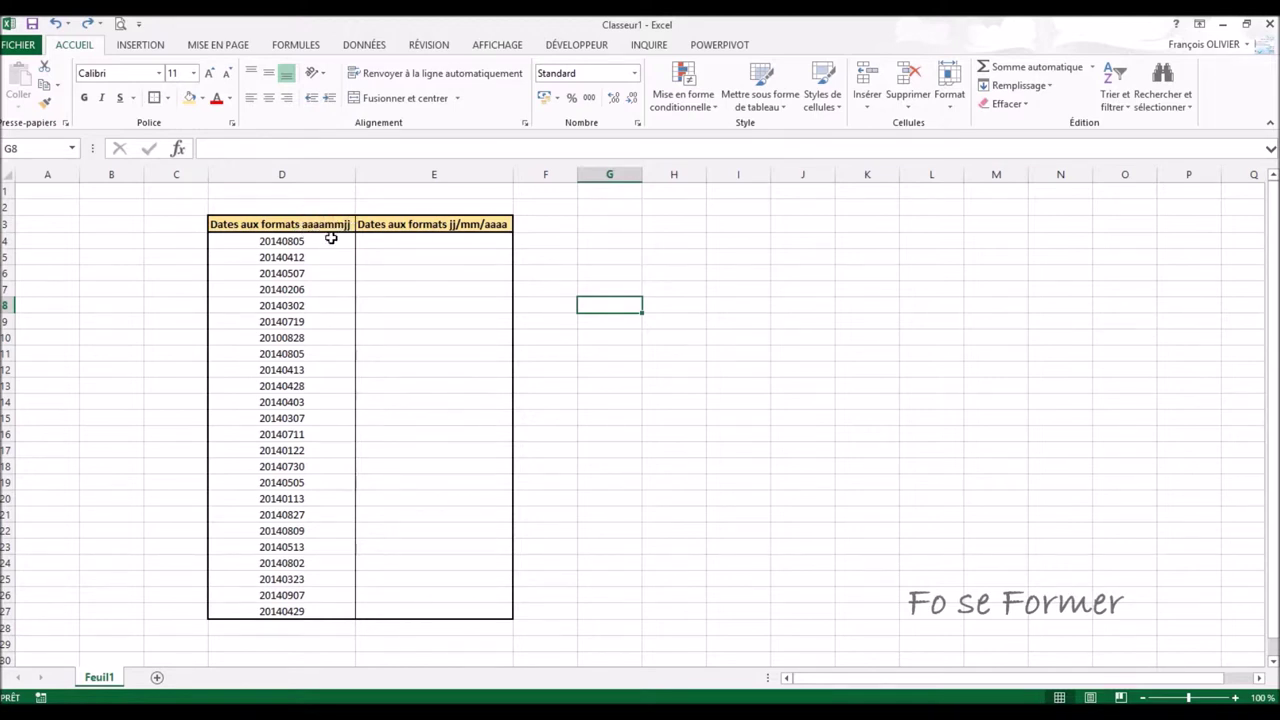
Step: Select the yyyymmdd numbers in D4:D27 and switch to the DONNÉES tab
{"action": "left_click", "coordinate": [325, 242]}
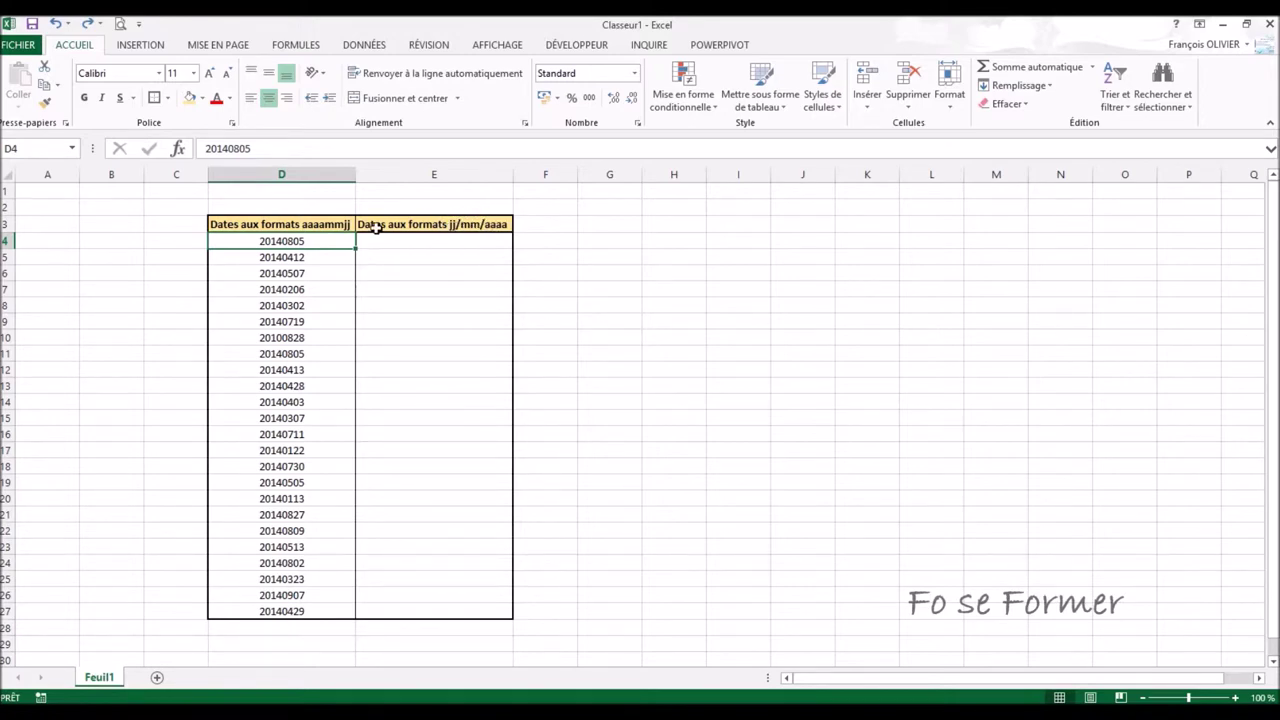
{"action": "left_click_drag", "start_coordinate": [319, 241], "coordinate": [318, 612]}
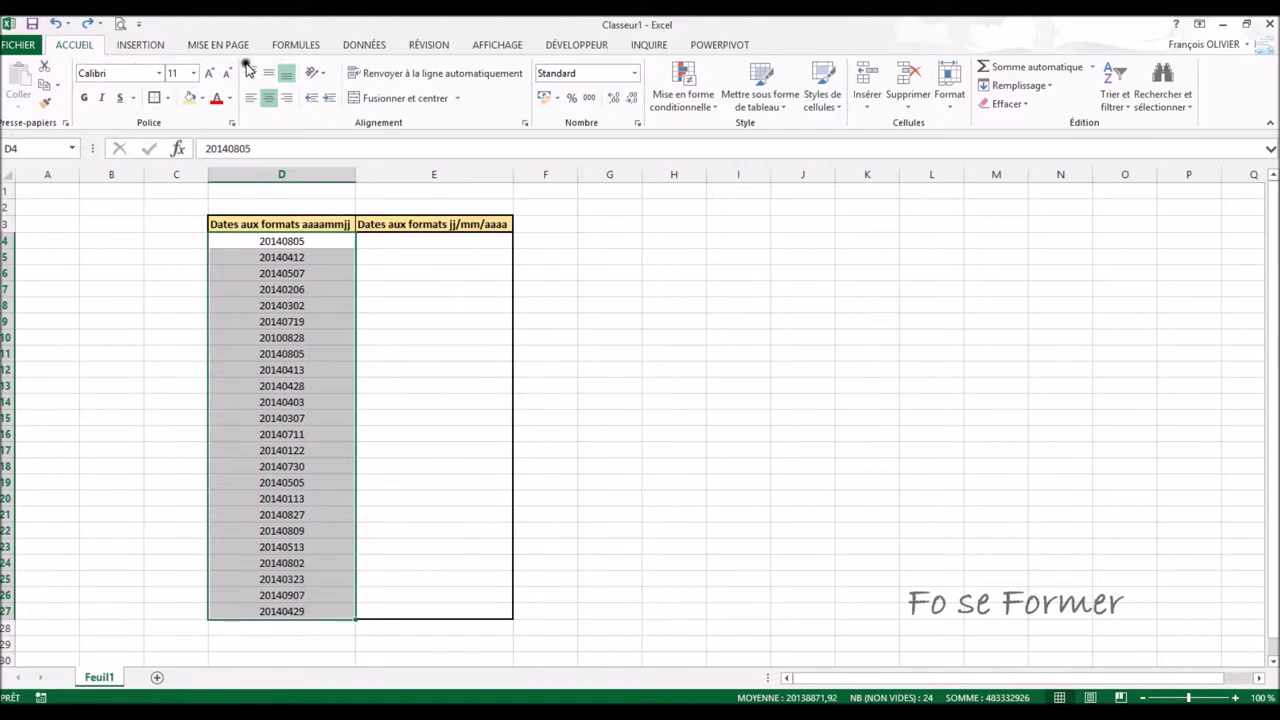
{"action": "left_click", "coordinate": [372, 47]}
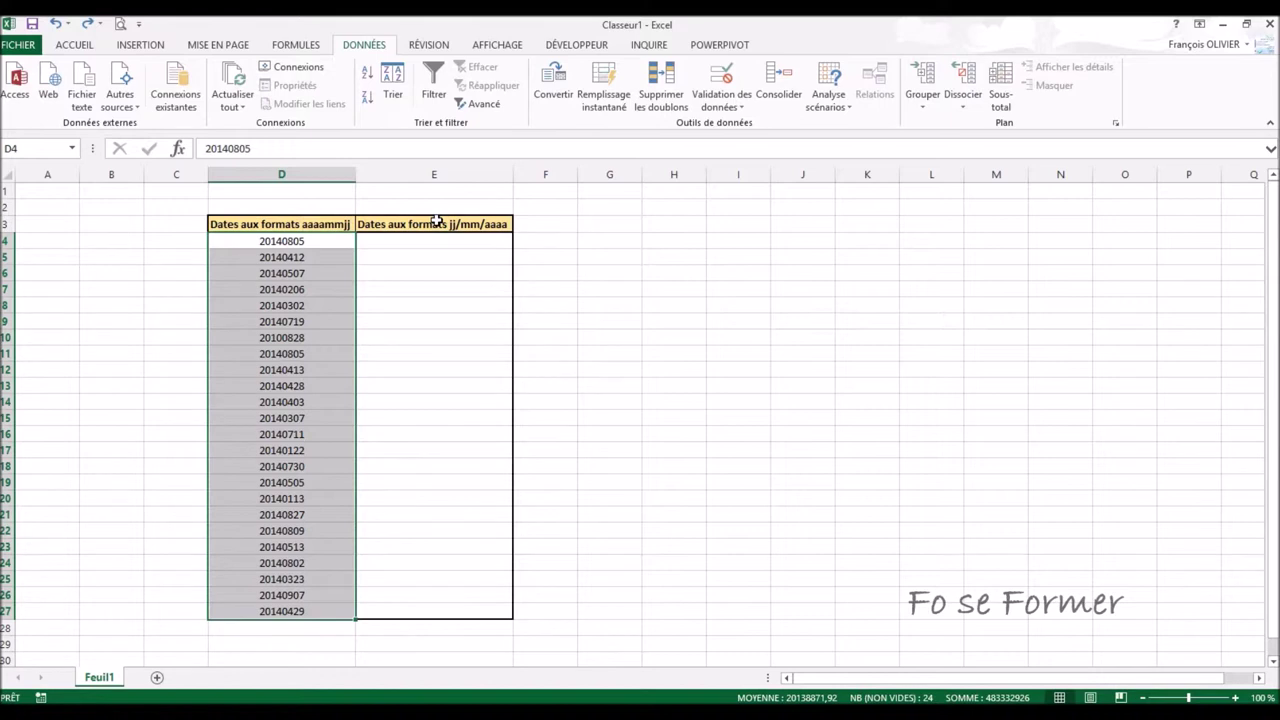
Step: Start Convertir on the selection with Largeur fixe and advance to step 3
{"action": "left_click", "coordinate": [557, 92]}
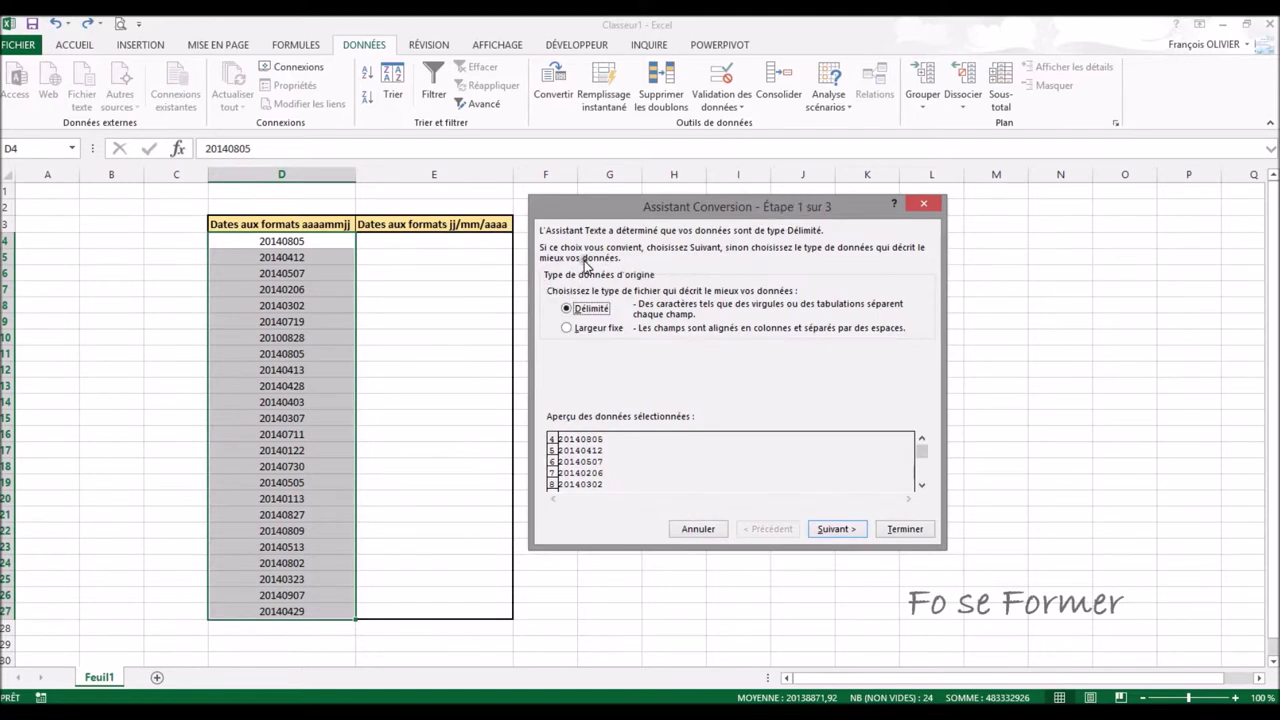
{"action": "left_click", "coordinate": [598, 328]}
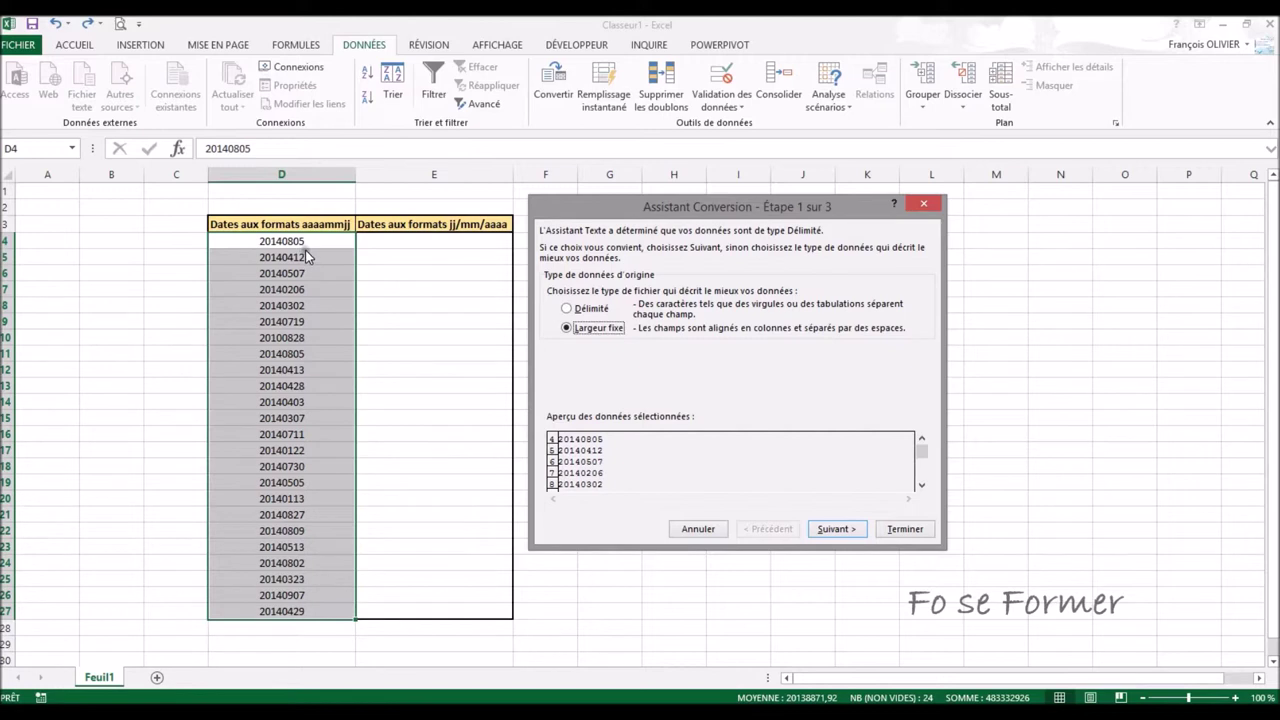
{"action": "left_click", "coordinate": [836, 531]}
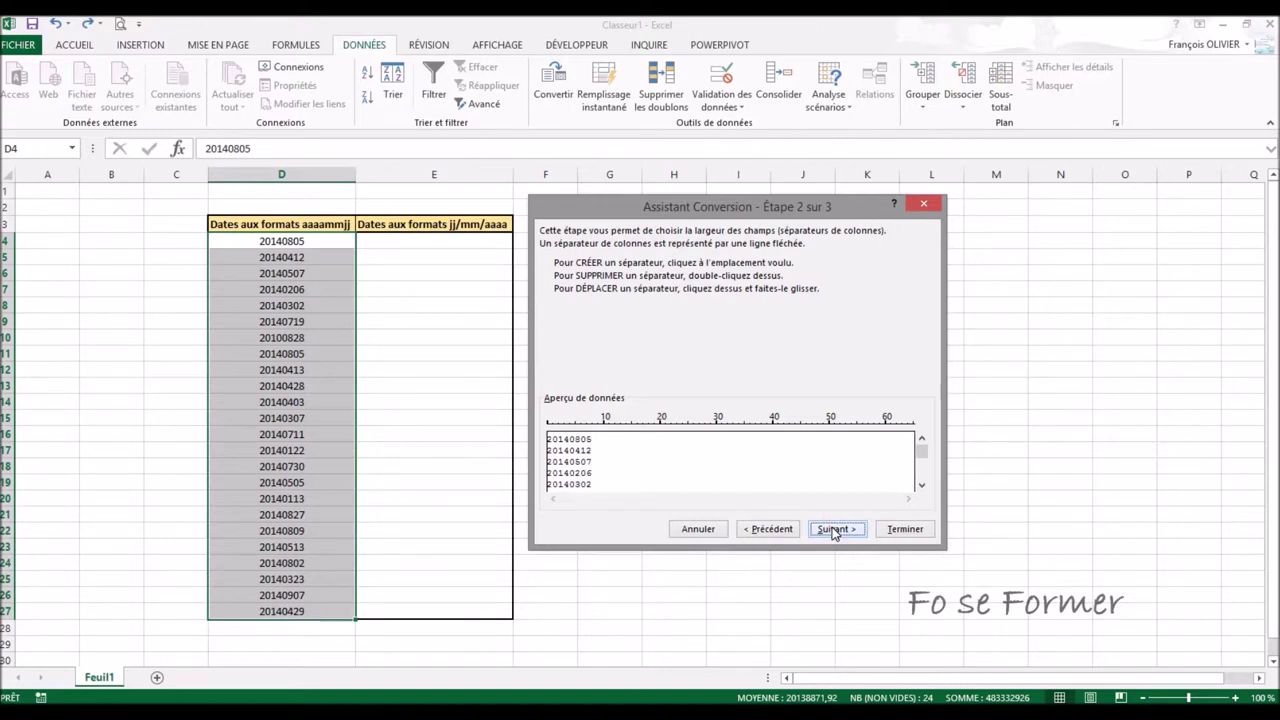
{"action": "left_click", "coordinate": [834, 531]}
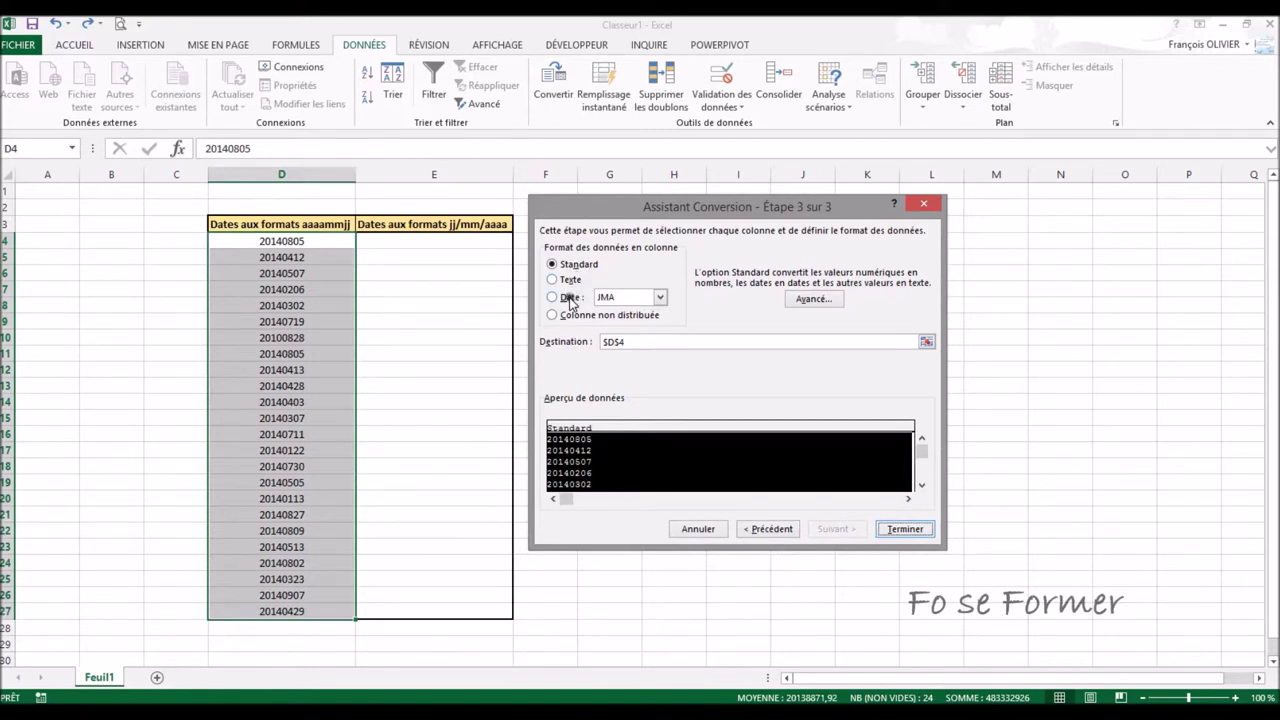
Step: Convert D4:D27 in place as Date with AMJ order, giving dates like 05/08/2014
{"action": "left_click", "coordinate": [569, 297]}
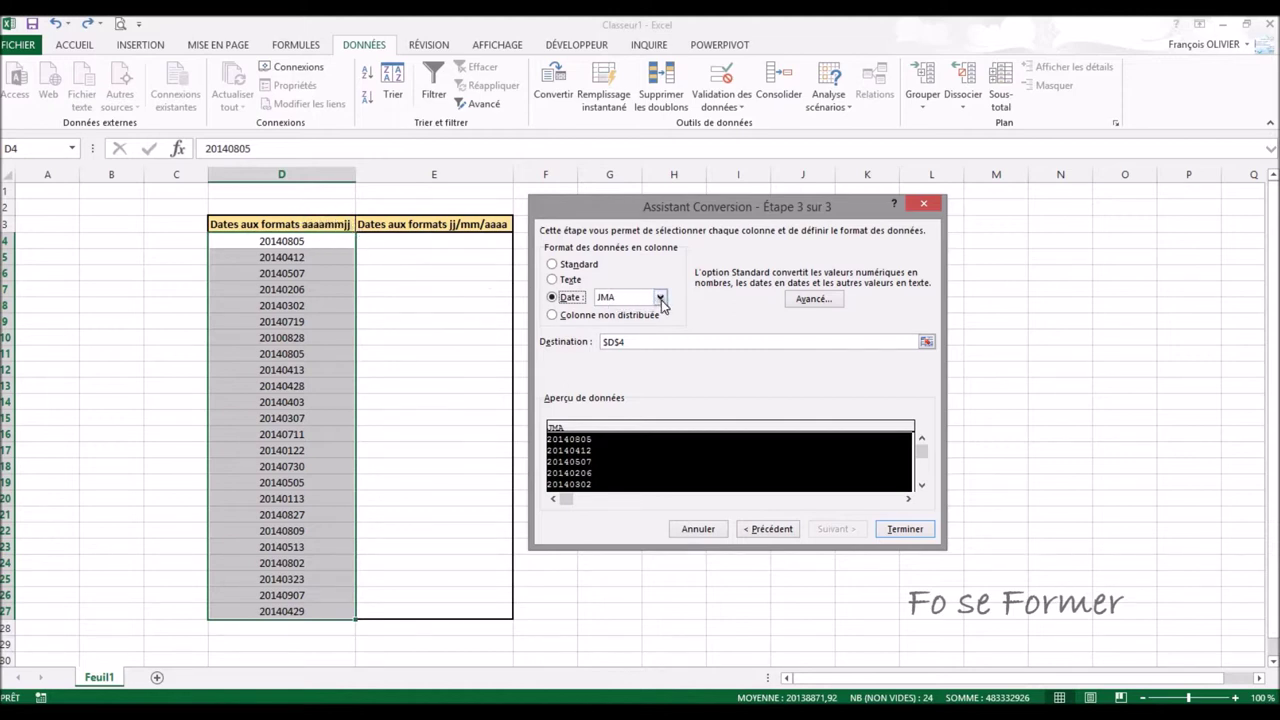
{"action": "left_click", "coordinate": [660, 298]}
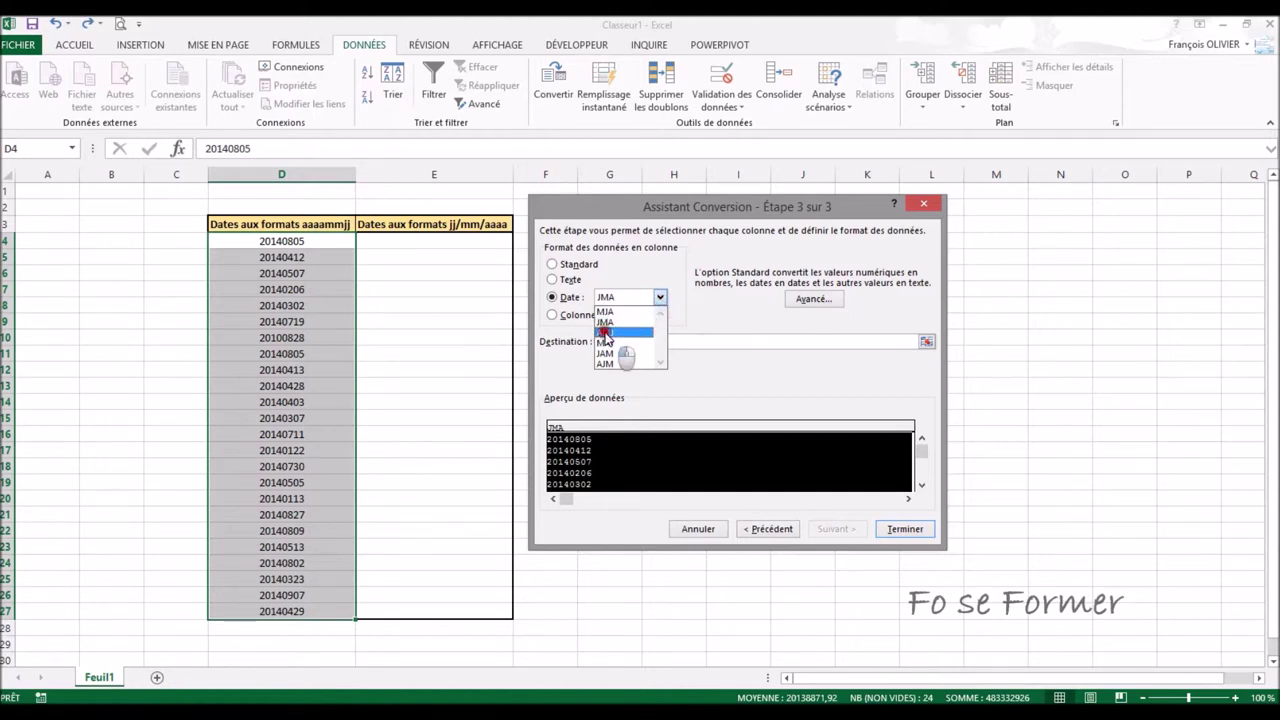
{"action": "left_click", "coordinate": [605, 335]}
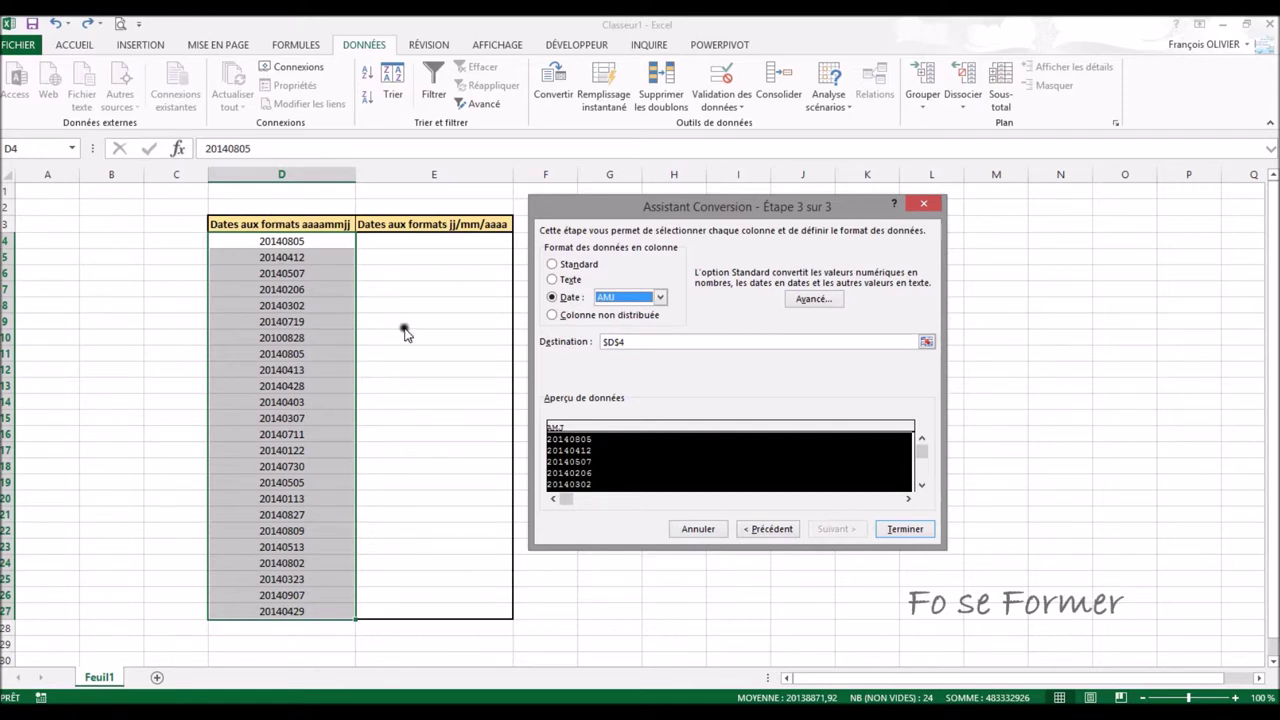
{"action": "left_click", "coordinate": [905, 530]}
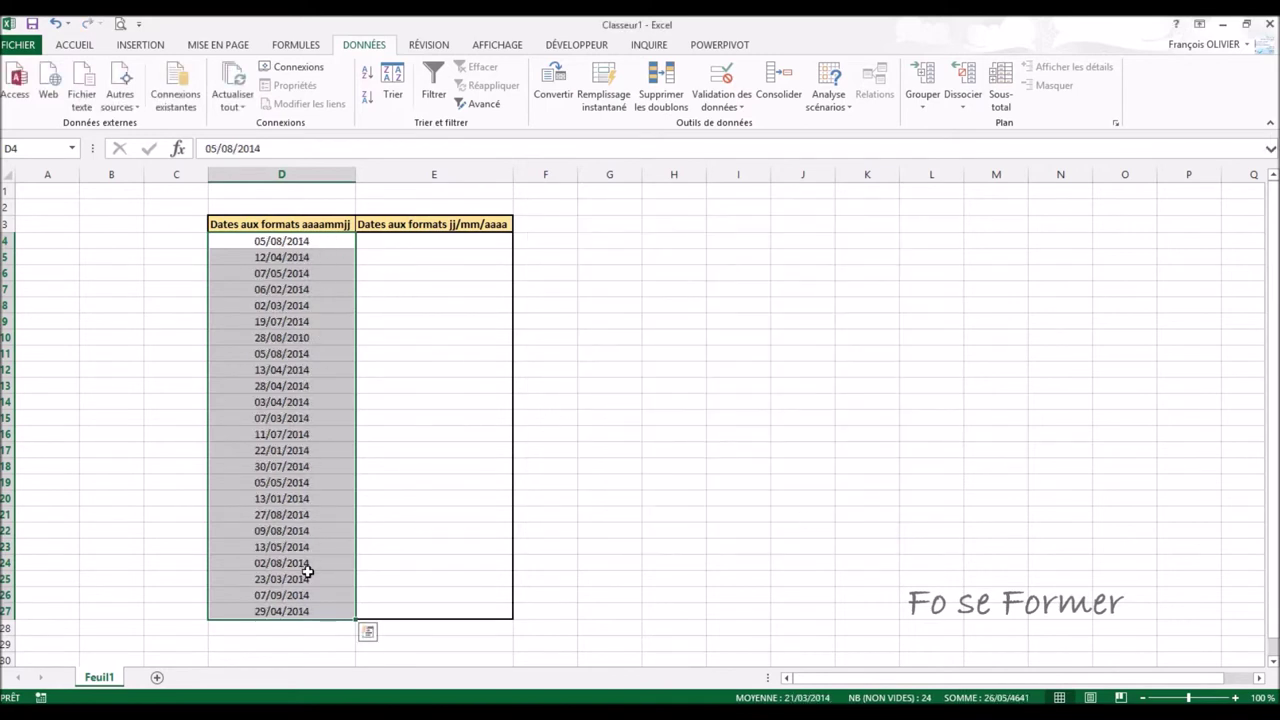
Step: Undo the in-place conversion and rerun Convertir with Largeur fixe and Date AMJ
{"action": "key", "text": "ctrl+z"}
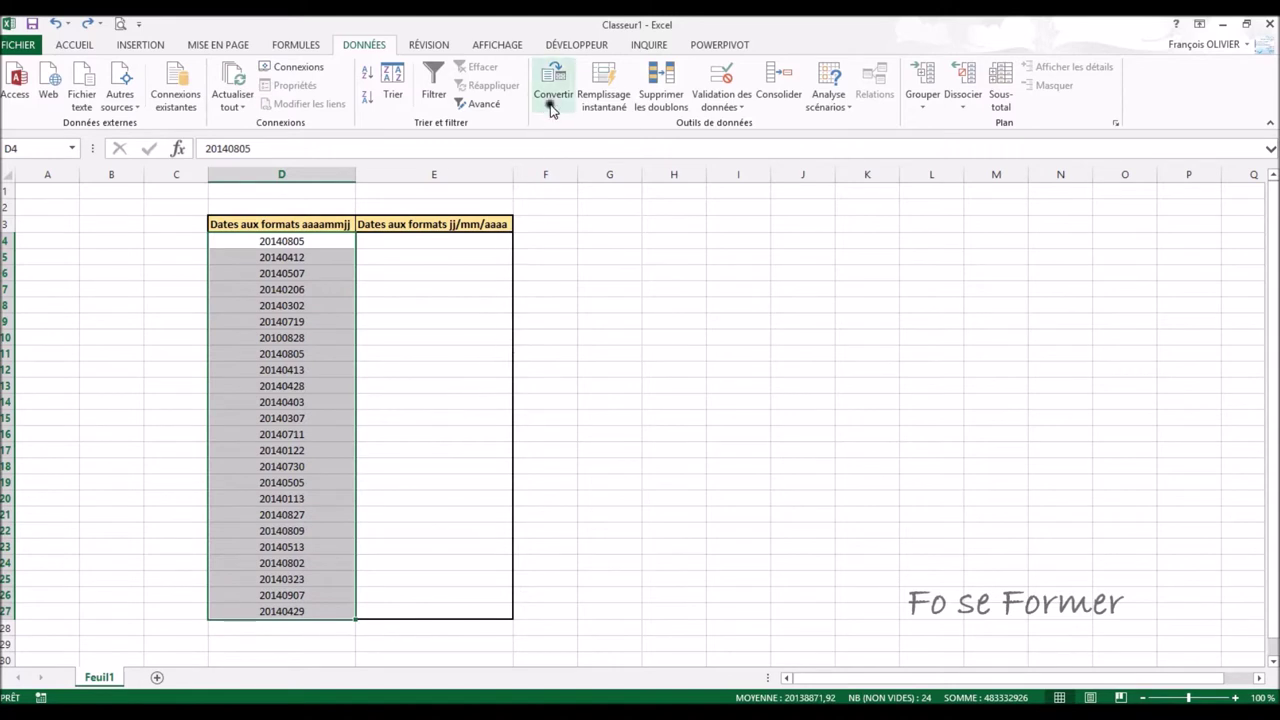
{"action": "left_click", "coordinate": [551, 100]}
{"action": "left_click", "coordinate": [602, 329]}
{"action": "left_click", "coordinate": [831, 529]}
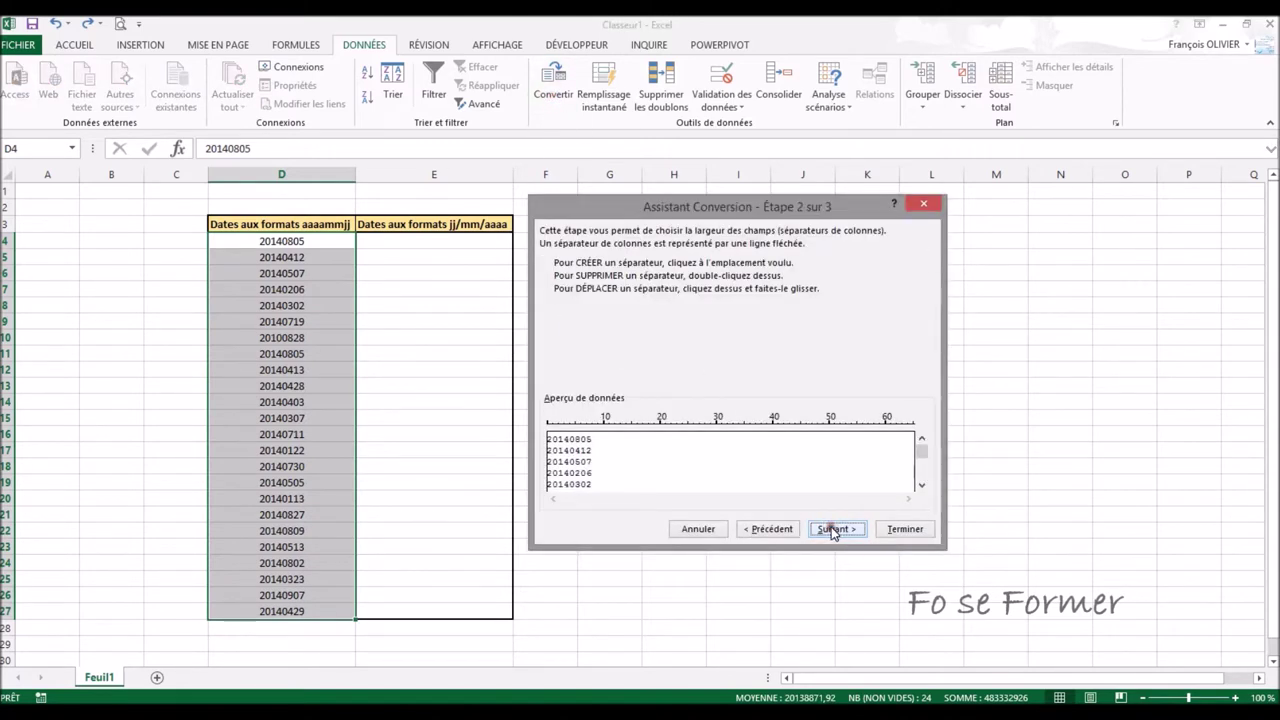
{"action": "left_click", "coordinate": [831, 529]}
{"action": "left_click", "coordinate": [552, 297]}
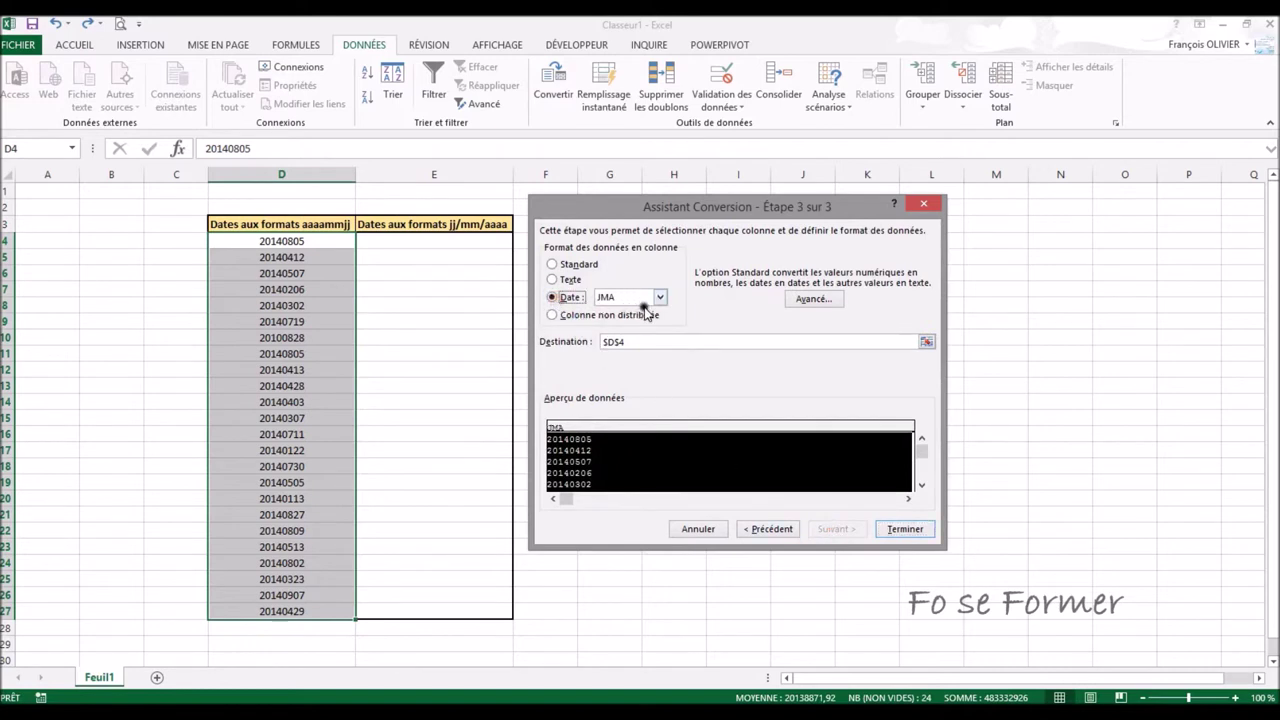
{"action": "left_click", "coordinate": [660, 297]}
{"action": "left_click", "coordinate": [636, 331]}
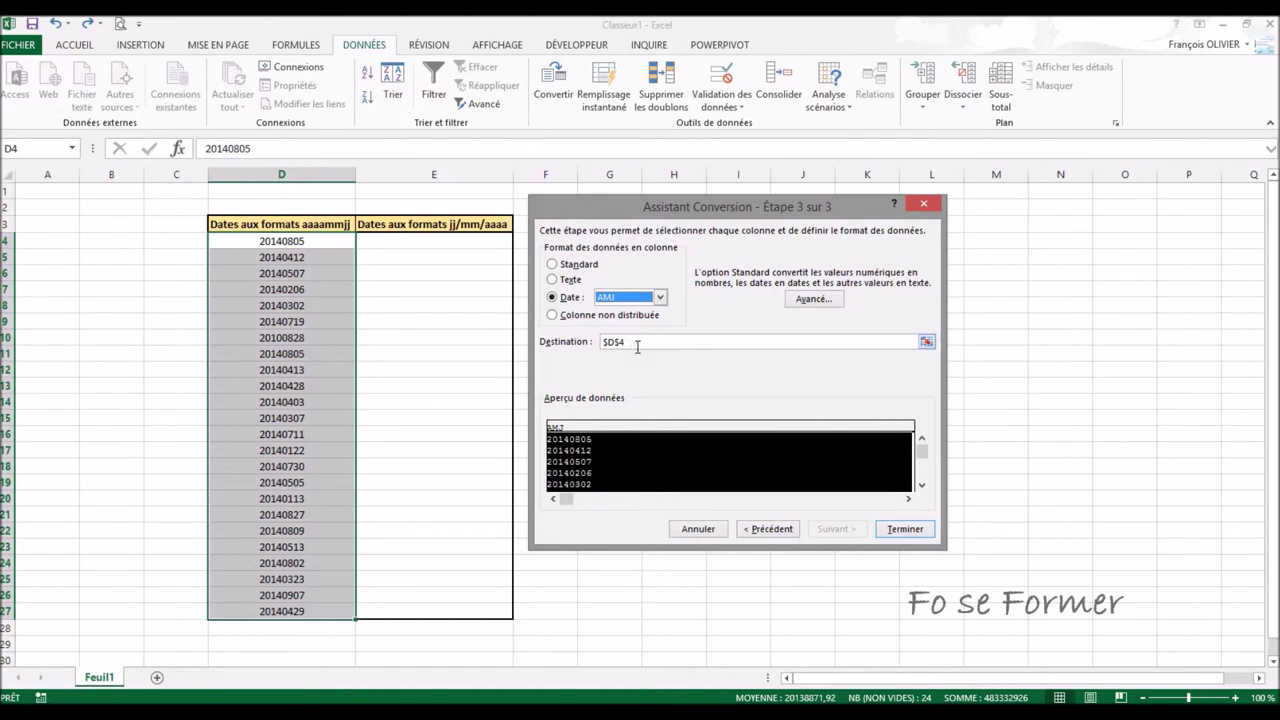
Step: Set the destination to $E$4 and finish, filling column E with the dates
{"action": "left_click", "coordinate": [637, 344]}
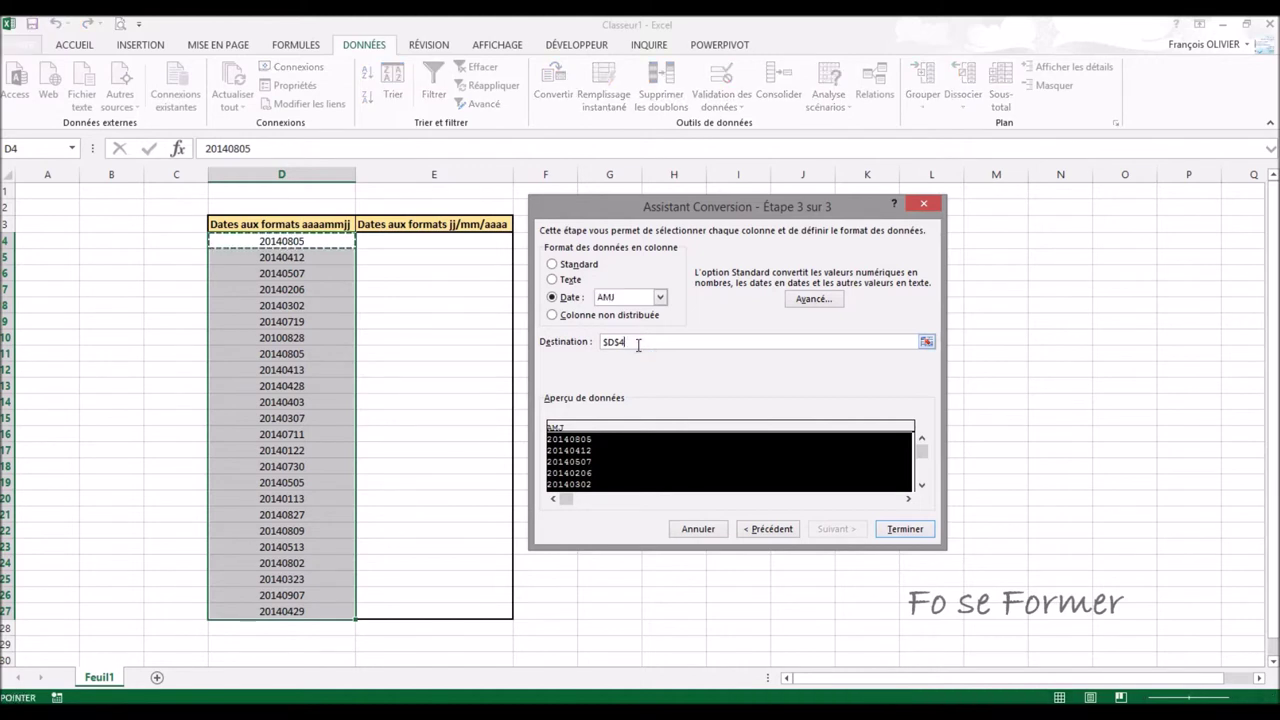
{"action": "key", "text": "BackSpace"}
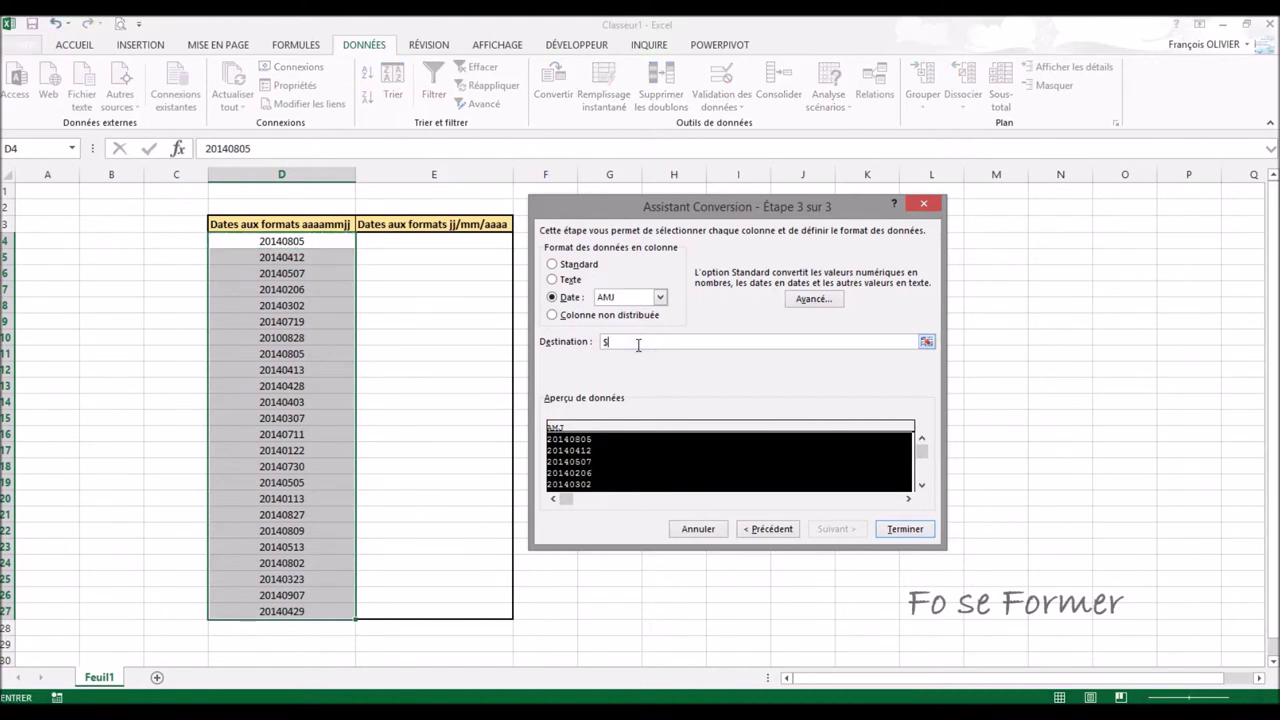
{"action": "left_click", "coordinate": [461, 241]}
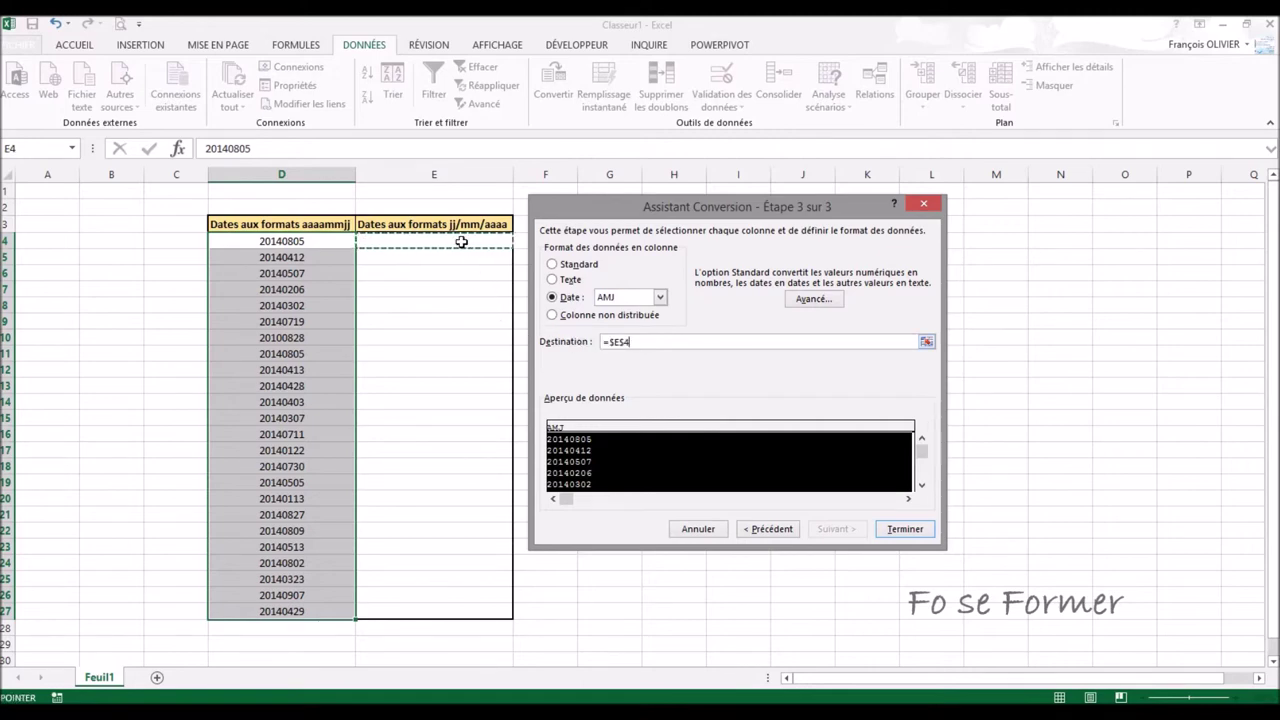
{"action": "left_click", "coordinate": [904, 529]}
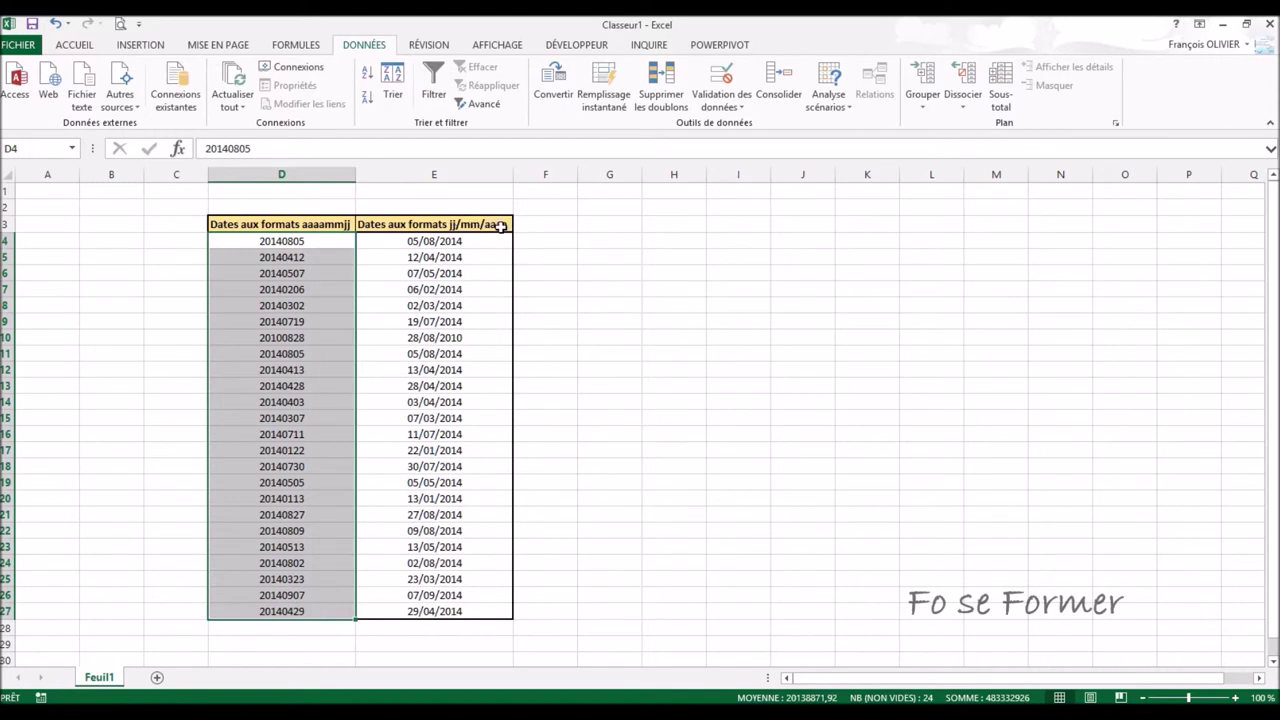
Step: Return to ACCUEIL and check that E4 has the Date number format
{"action": "left_click", "coordinate": [84, 50]}
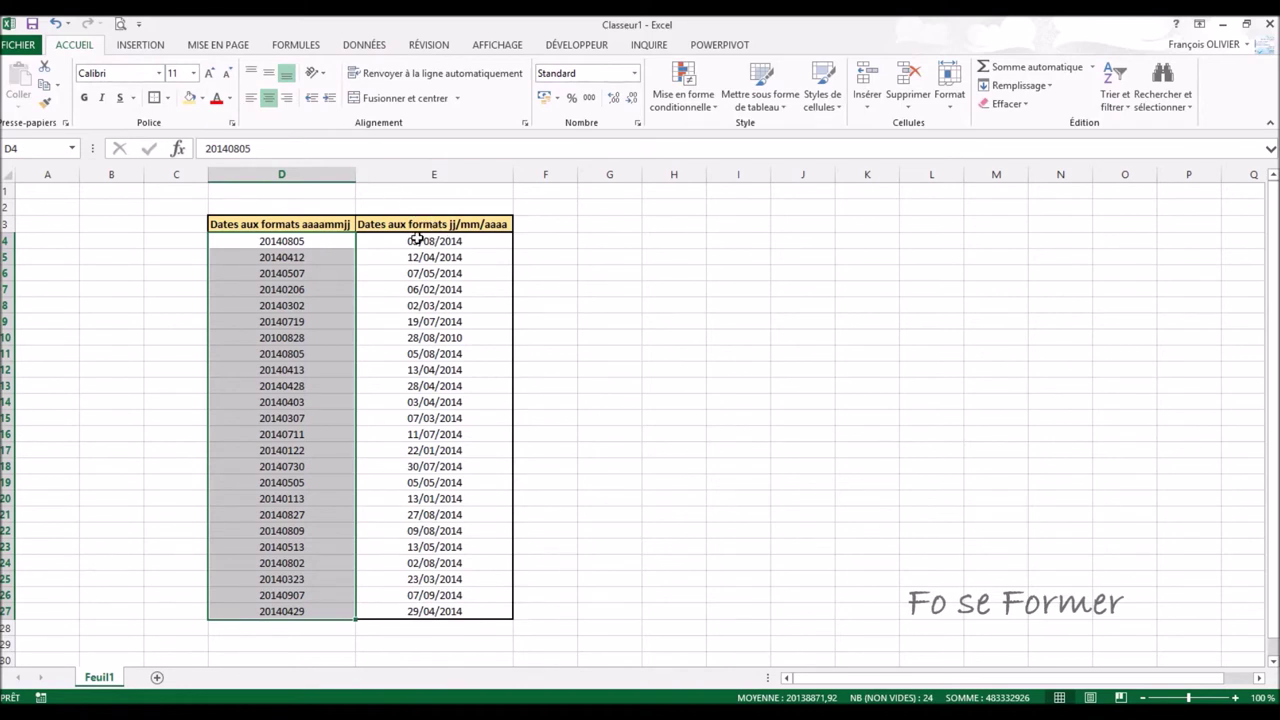
{"action": "left_click", "coordinate": [415, 240]}
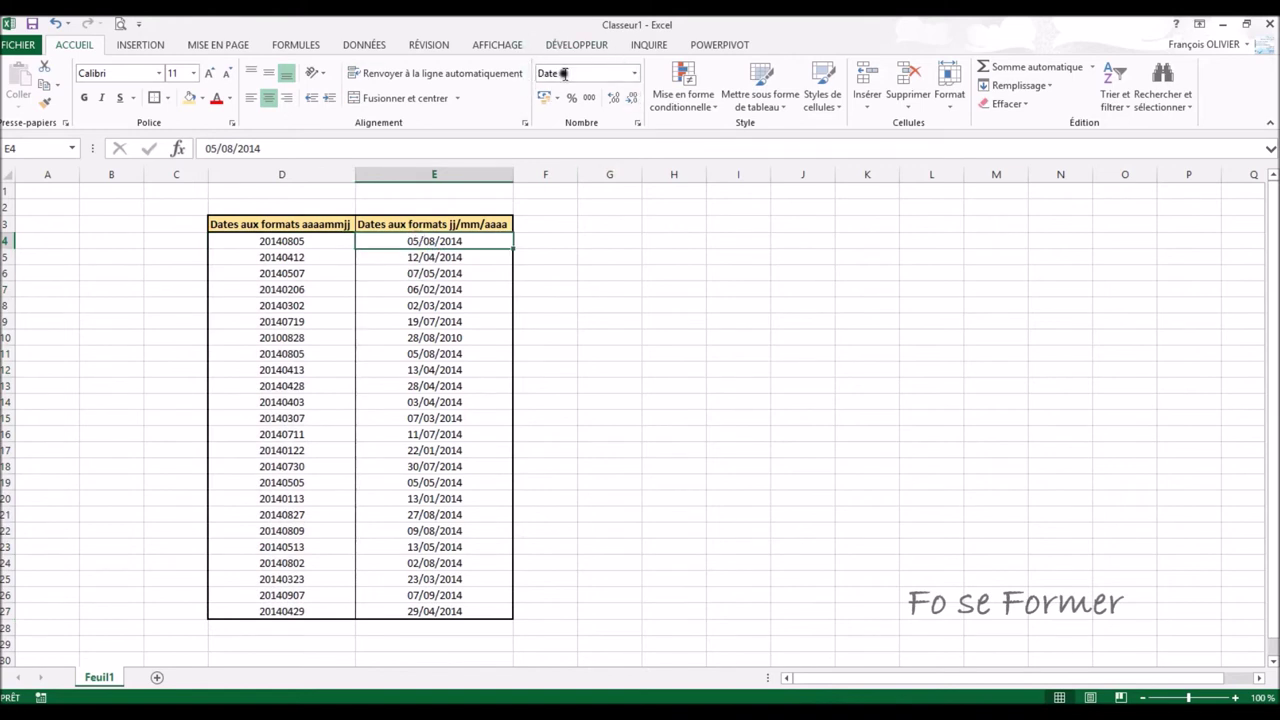